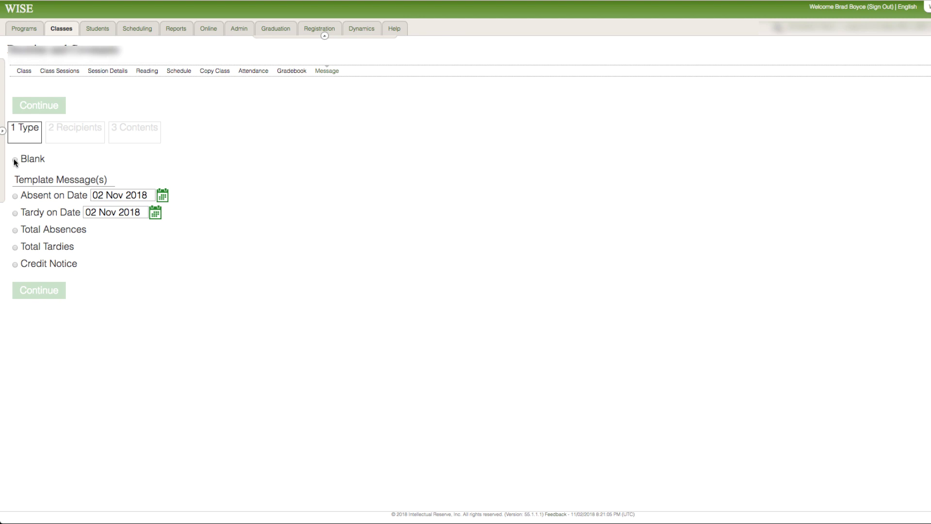
Step: Start a blank class message to guardian contacts, checking Text Only and Email Only delivery before continuing with Preferred
click(16, 160)
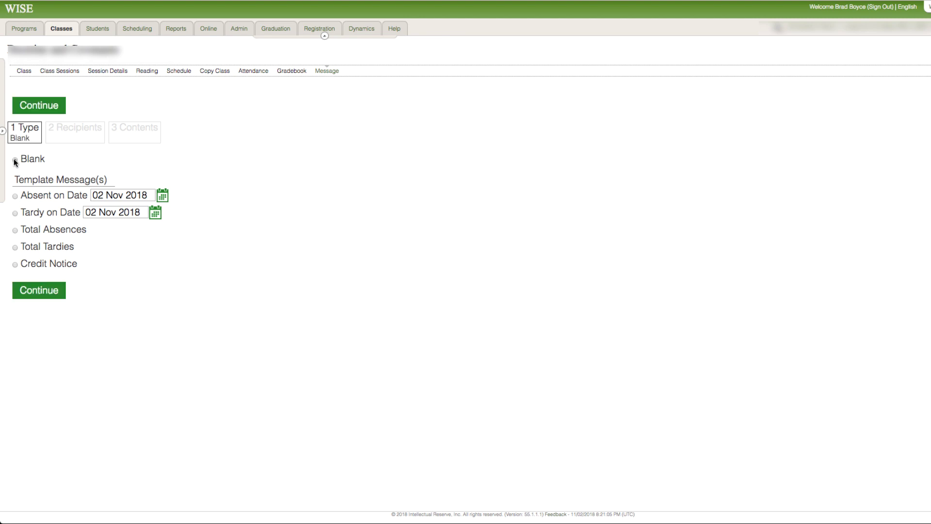
click(37, 292)
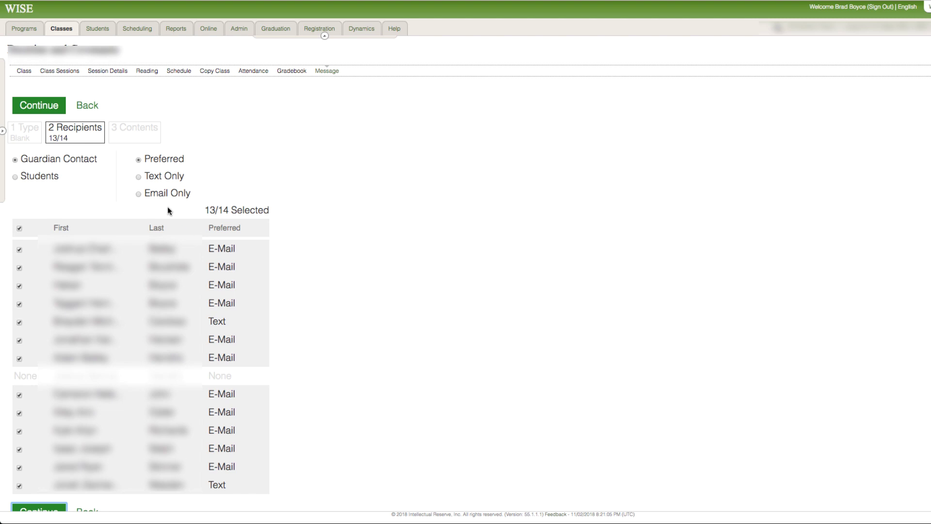
click(140, 176)
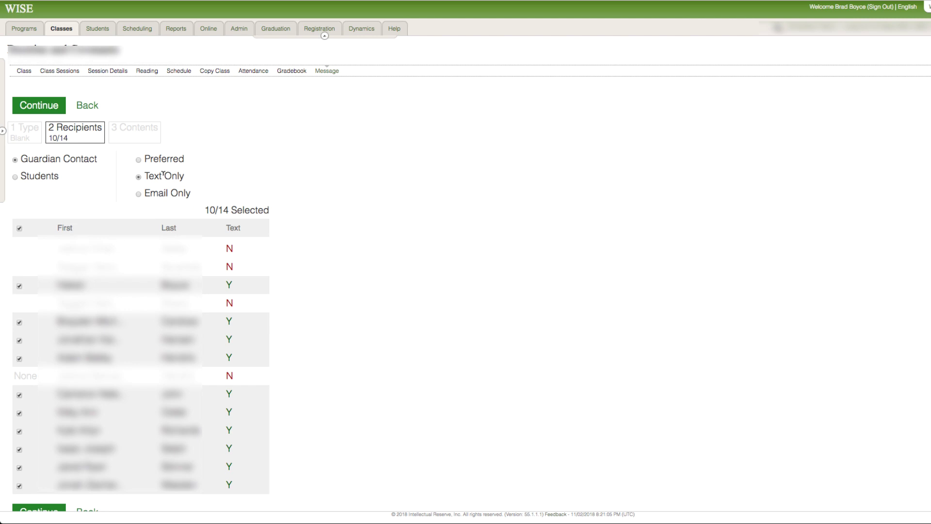
click(137, 196)
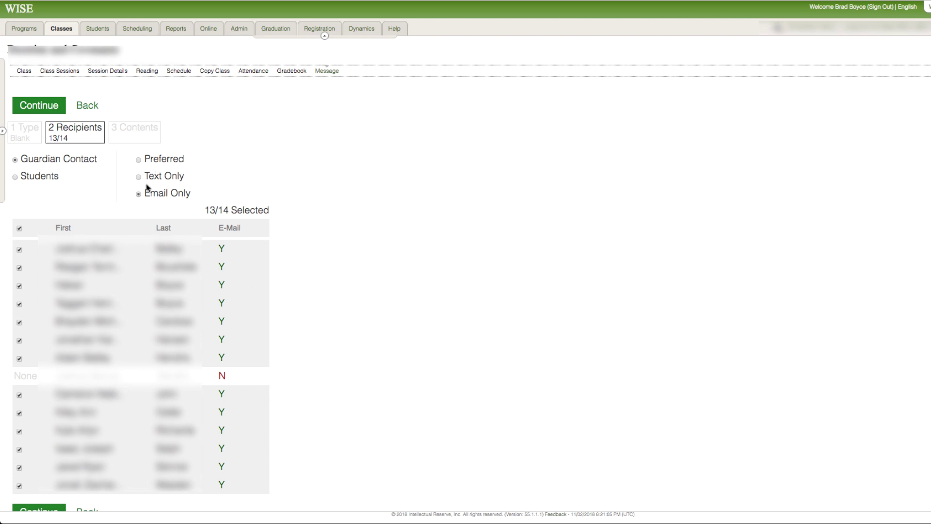
click(139, 160)
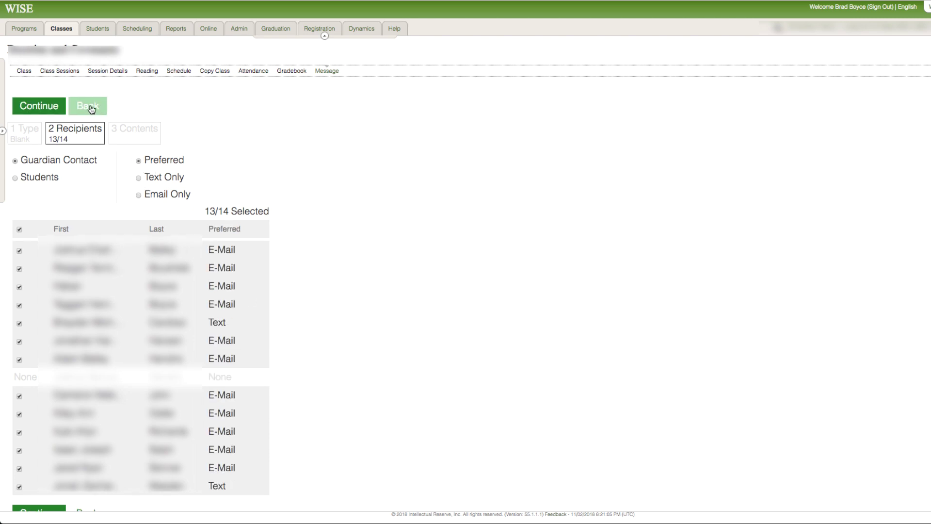
click(49, 110)
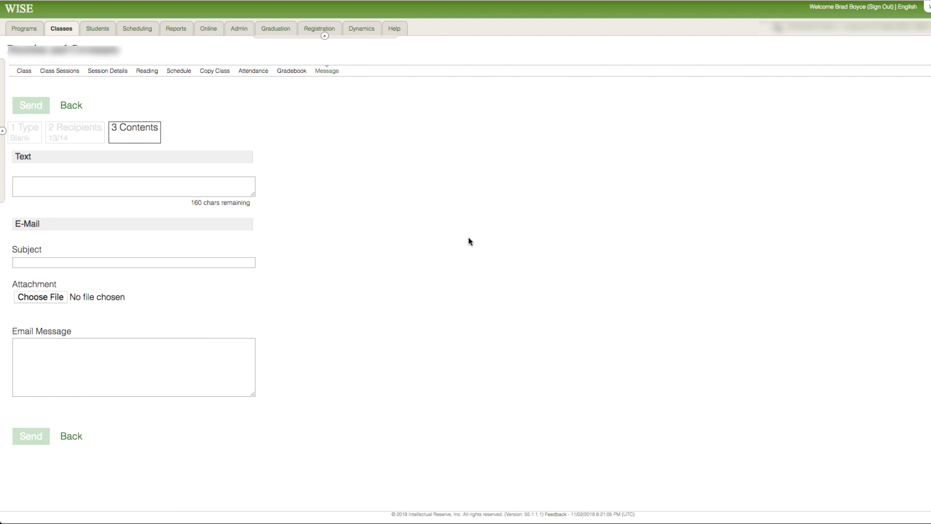
Step: Examine the text, email subject and email message fields in the message contents
click(43, 183)
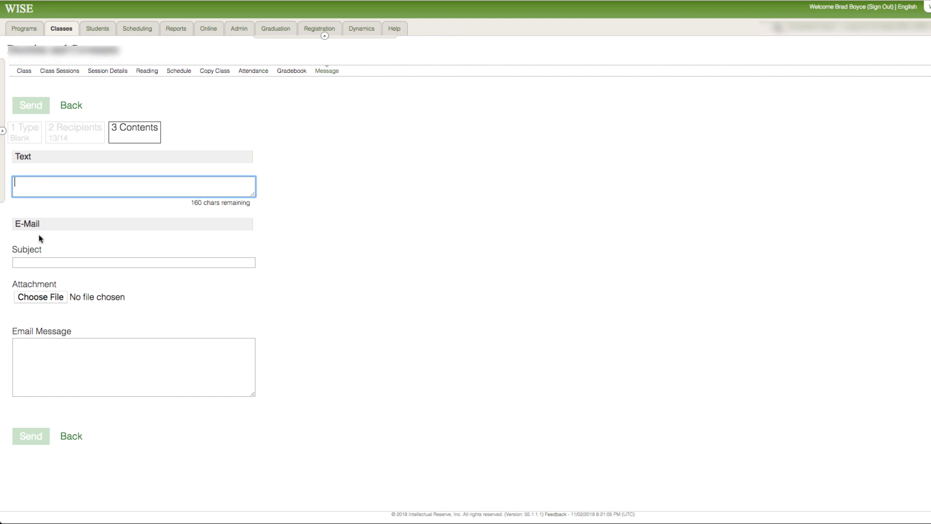
click(35, 261)
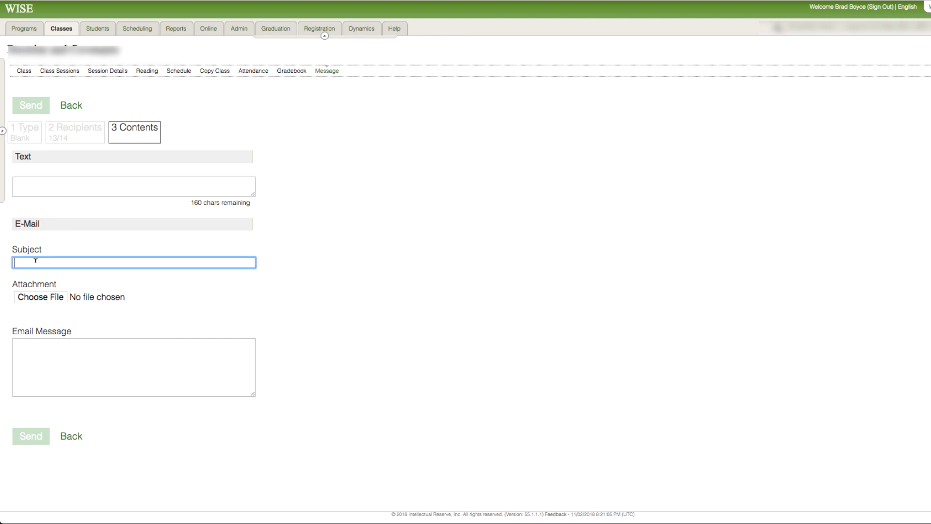
click(48, 342)
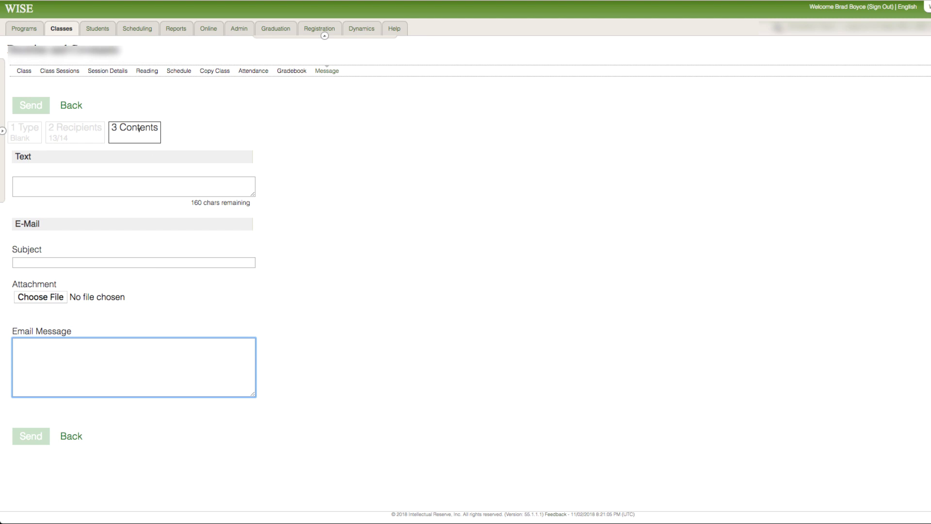
Step: Change guardian delivery to Email Only and write the parents' email with the subject "Seminary Week 11 Update"
click(73, 106)
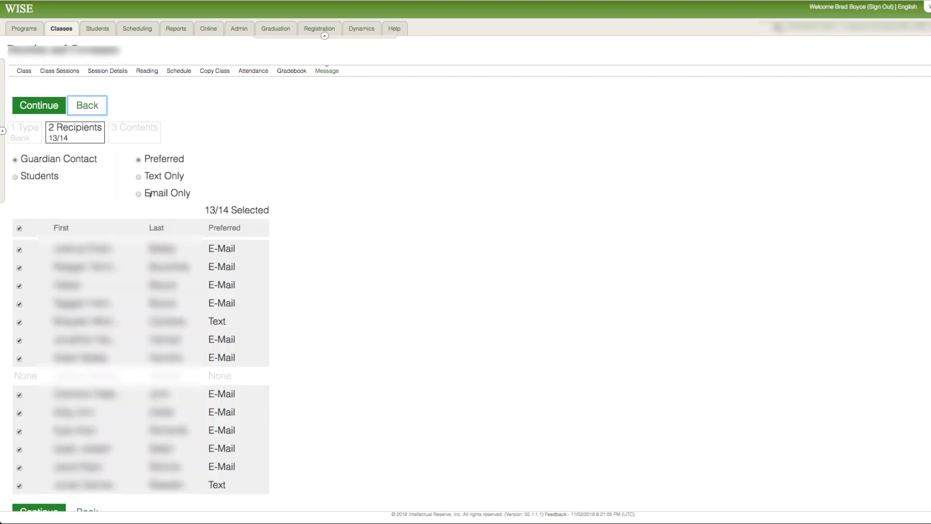
click(139, 194)
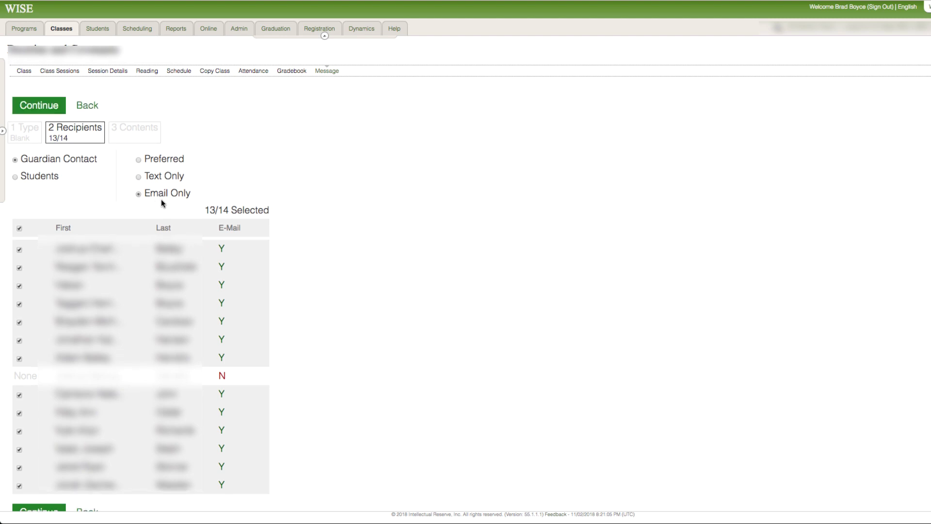
click(46, 111)
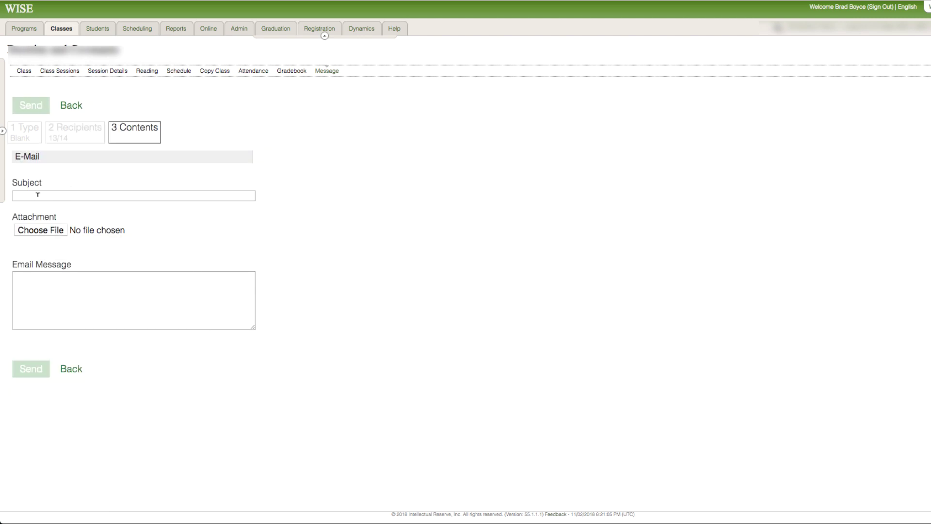
click(64, 289)
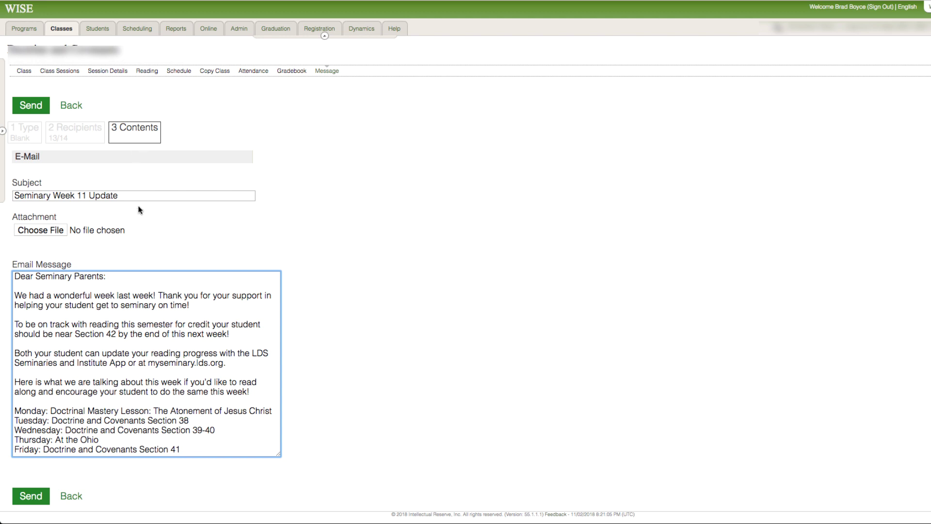
Step: Review the email's paragraphs on reading pace and progress updates, through to its closing lines
drag(251, 330, 35, 320)
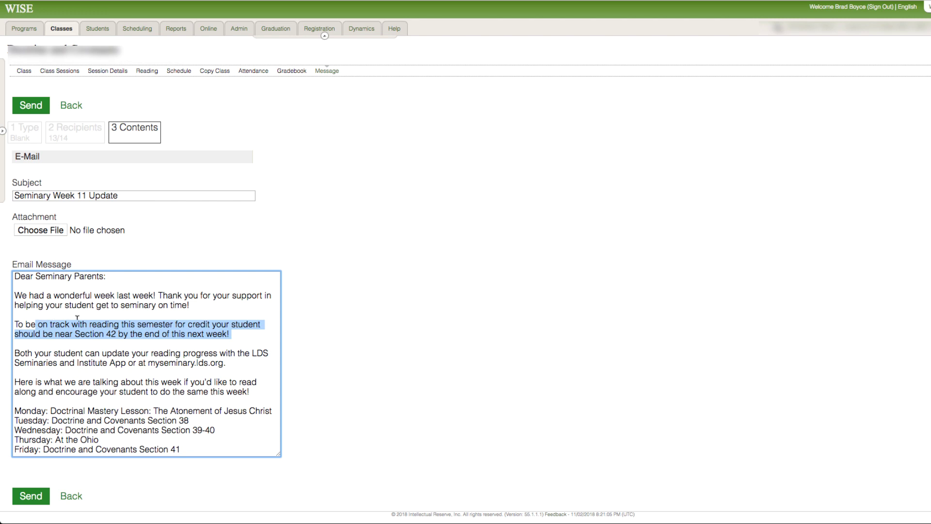
drag(226, 363, 13, 348)
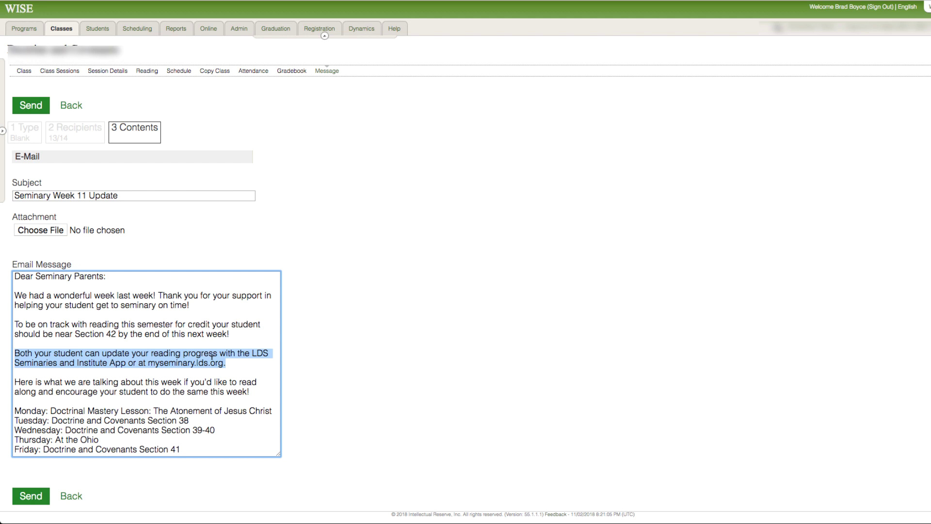
scroll(212, 371, down, 2)
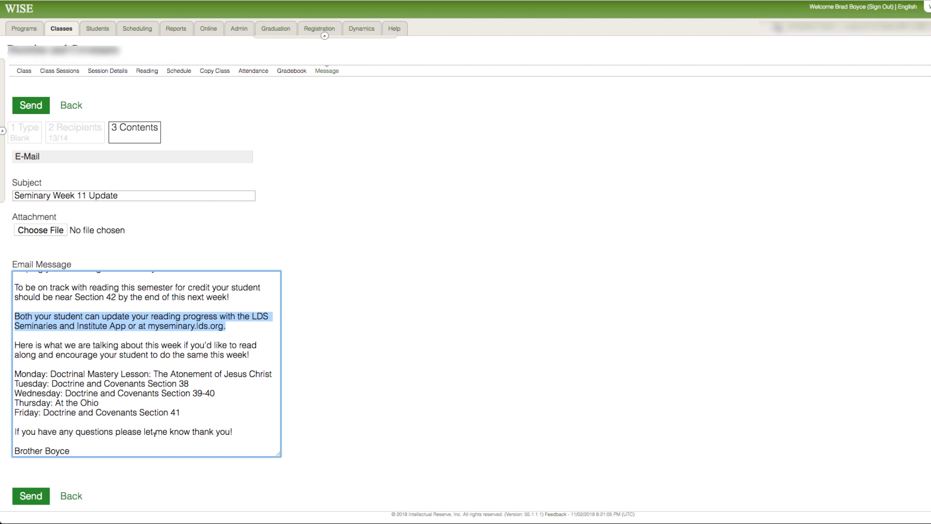
click(35, 497)
Step: Switch delivery back to Preferred and enter the text message "Please check your email for some important seminary info."
click(75, 104)
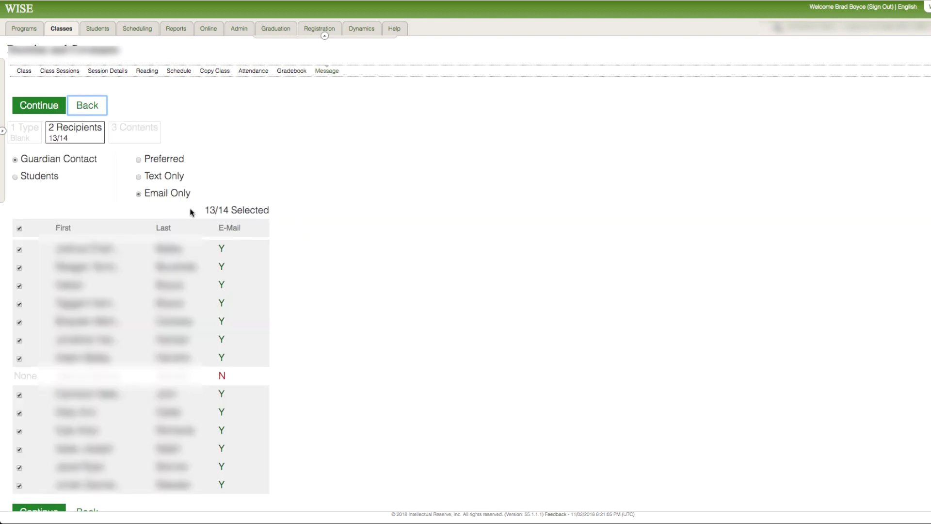
click(139, 160)
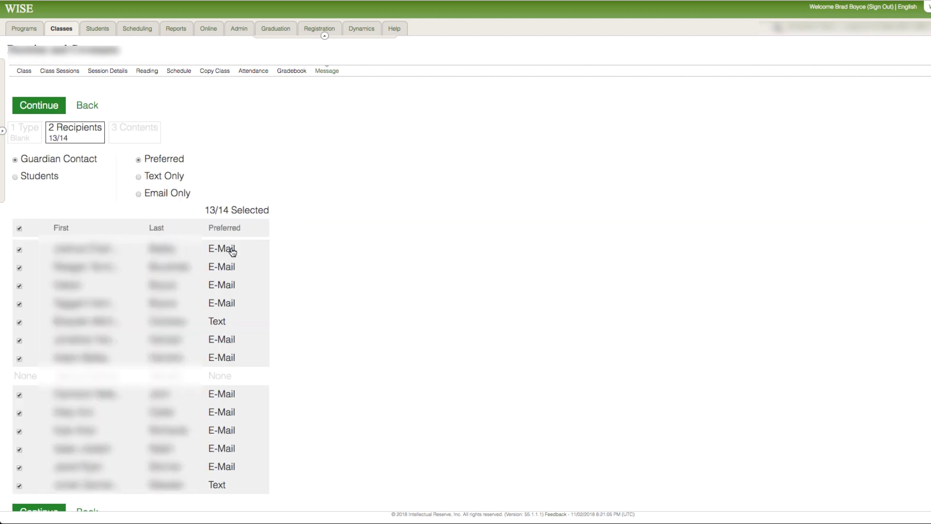
click(33, 513)
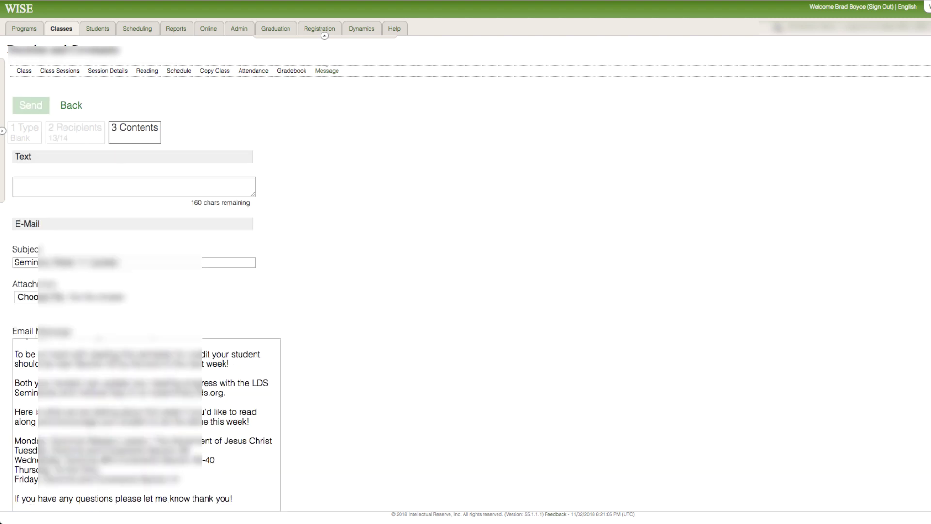
click(50, 182)
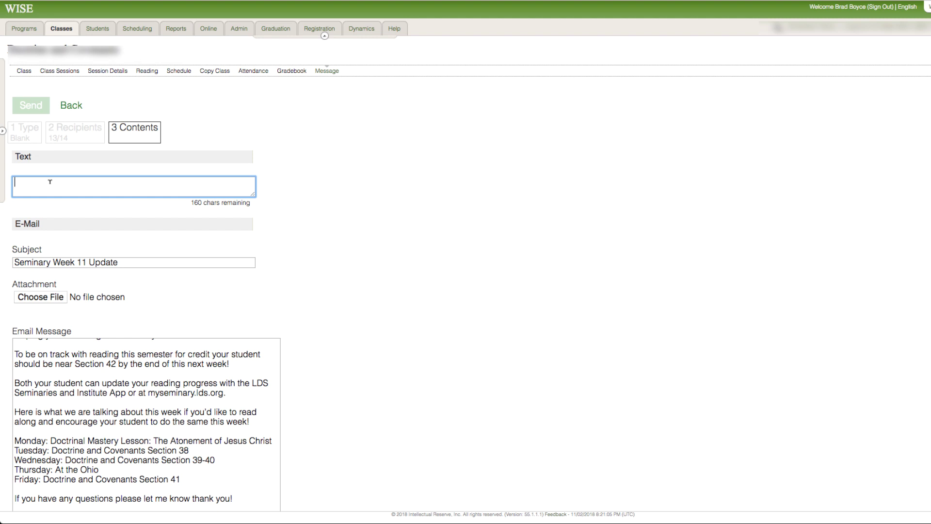
text(Please check your email for some important seminary info.)
click(388, 208)
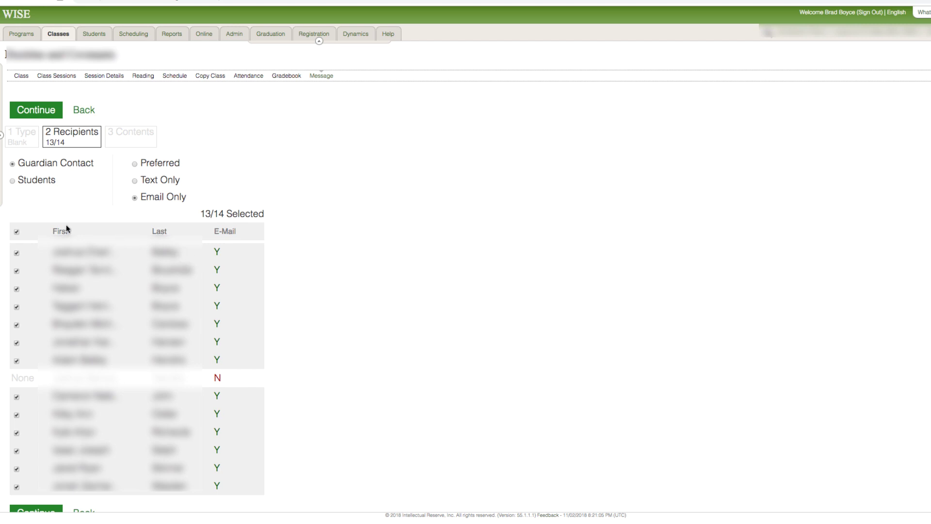
Step: Limit the email-only recipients to the third, fifth, seventh and ninth guardians, and reselect the whole list
click(16, 232)
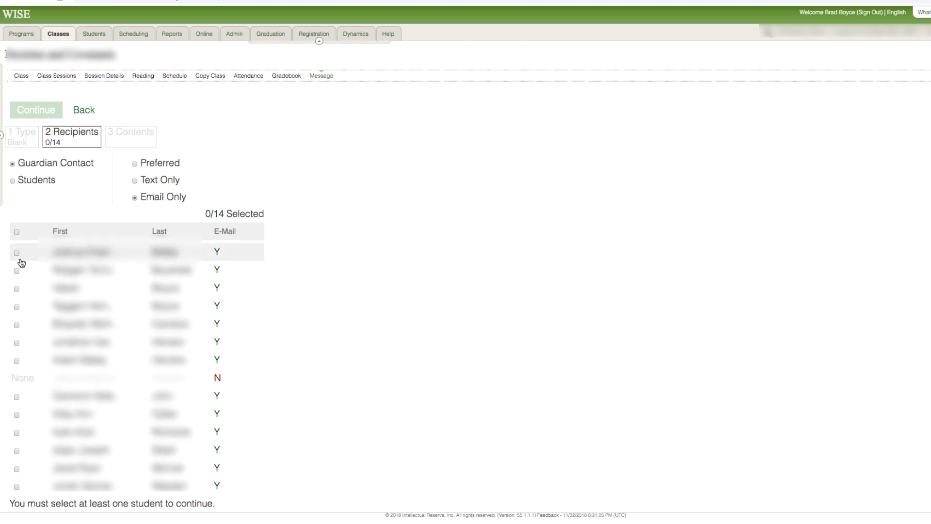
click(17, 288)
click(17, 325)
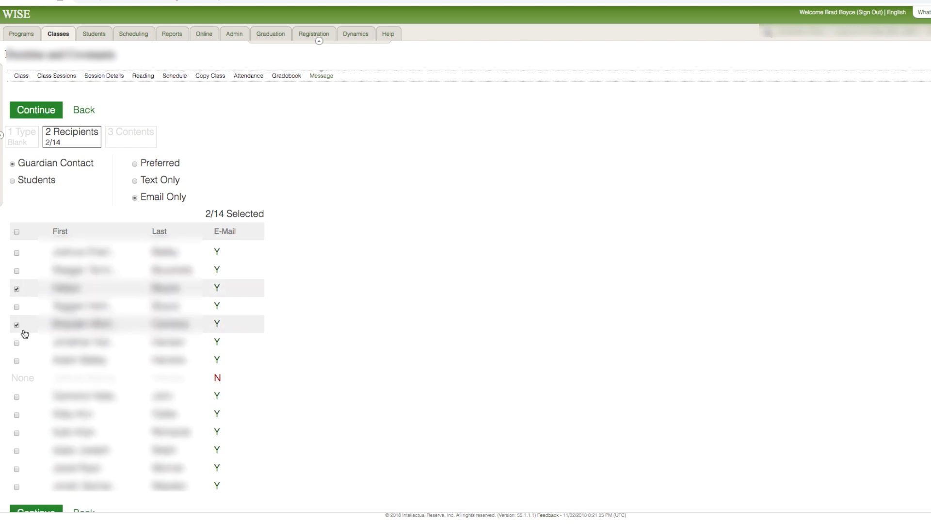
click(17, 361)
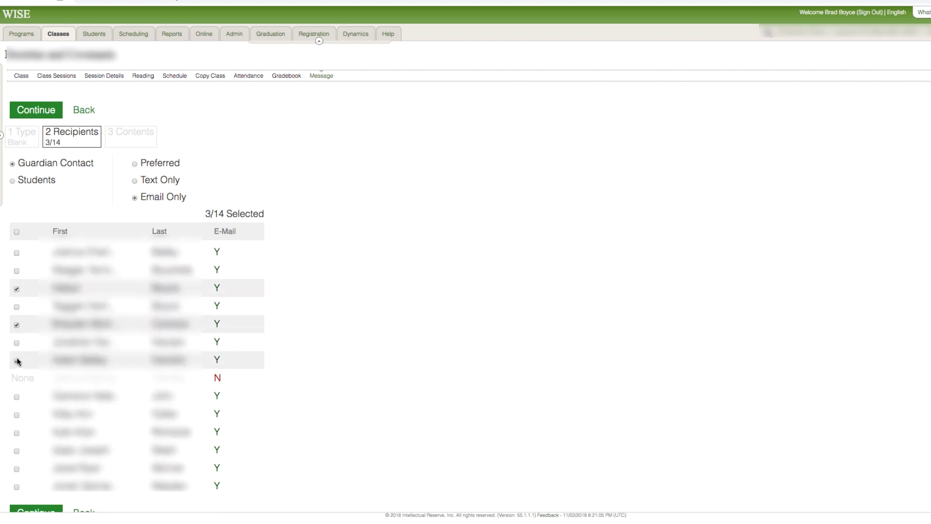
click(16, 396)
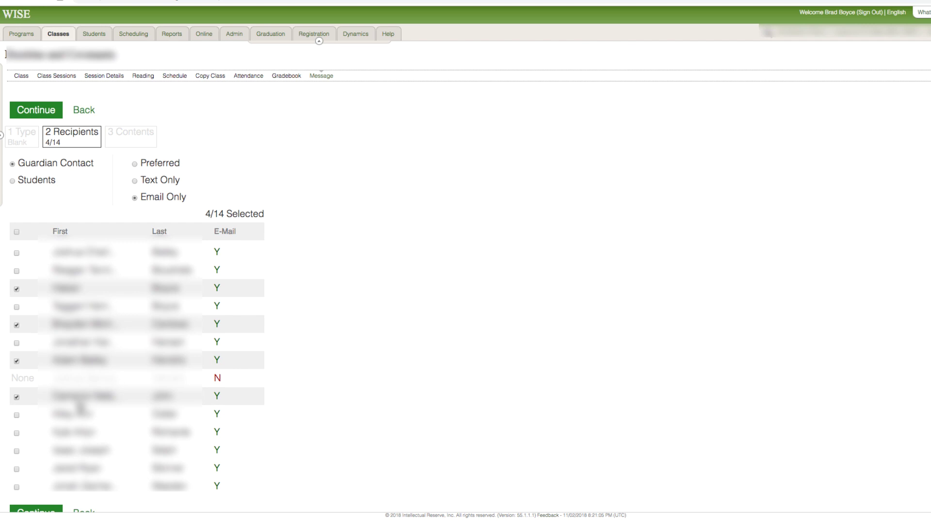
click(17, 233)
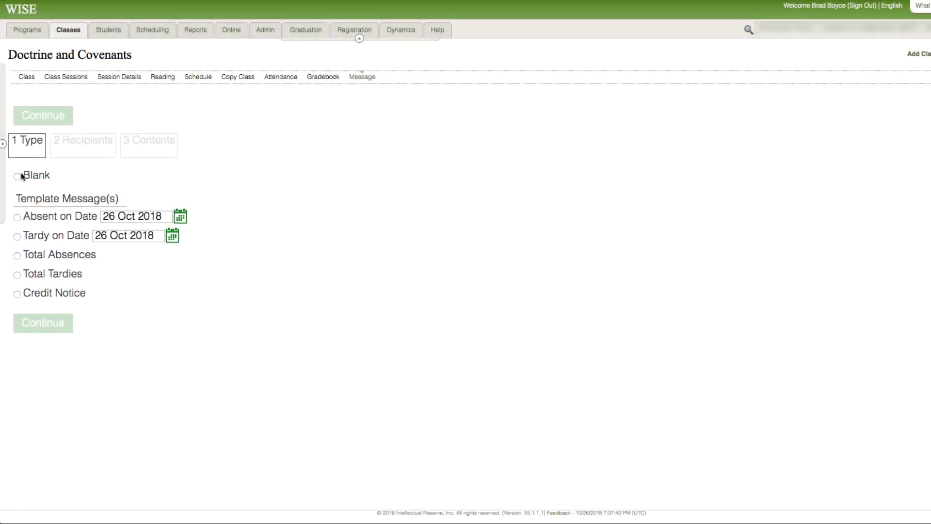
Step: Start a new blank message for the Doctrine and Covenants class and choose Students as its recipients
click(17, 177)
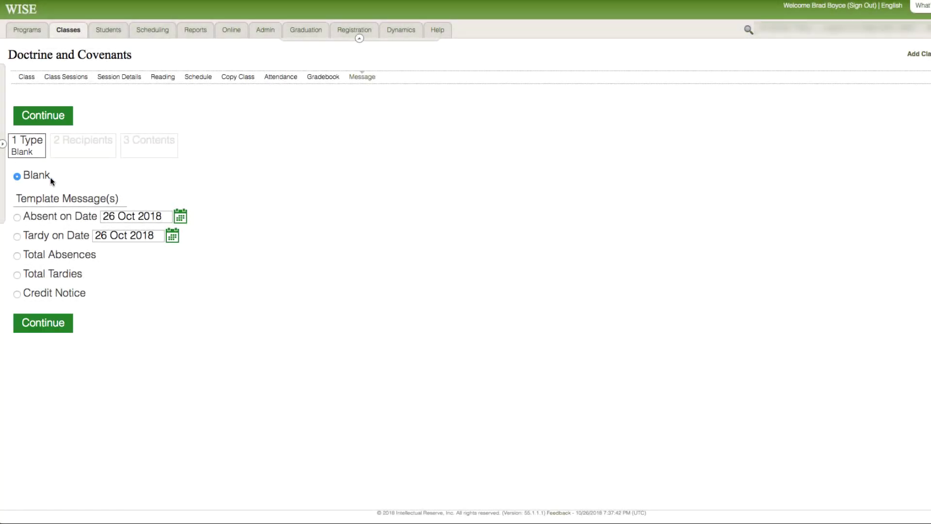
click(37, 328)
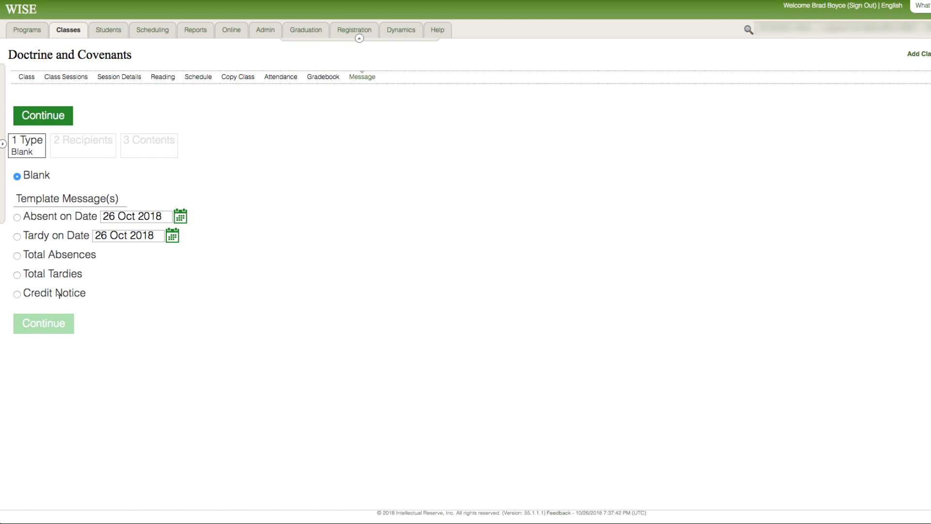
click(54, 326)
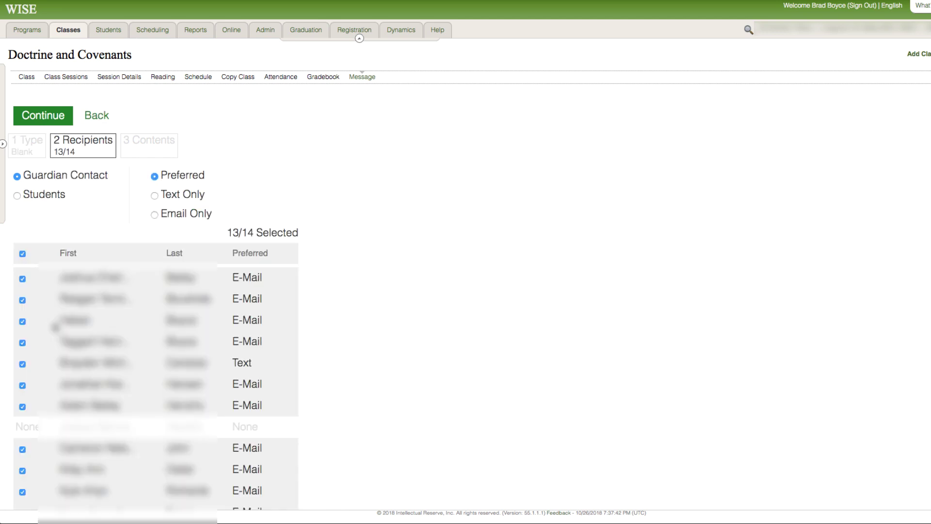
click(17, 196)
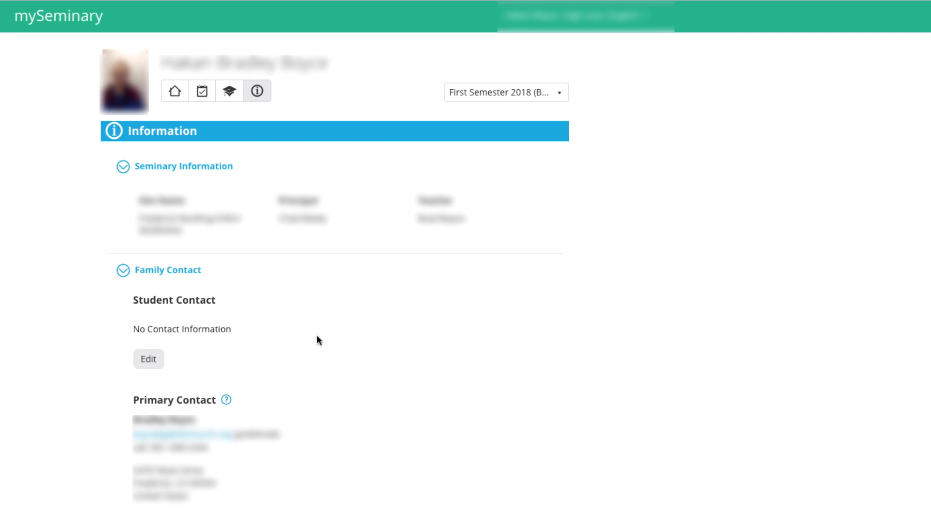
Step: In mySeminary, open the student contact for editing and examine the preferred contact method and text message number fields
click(149, 359)
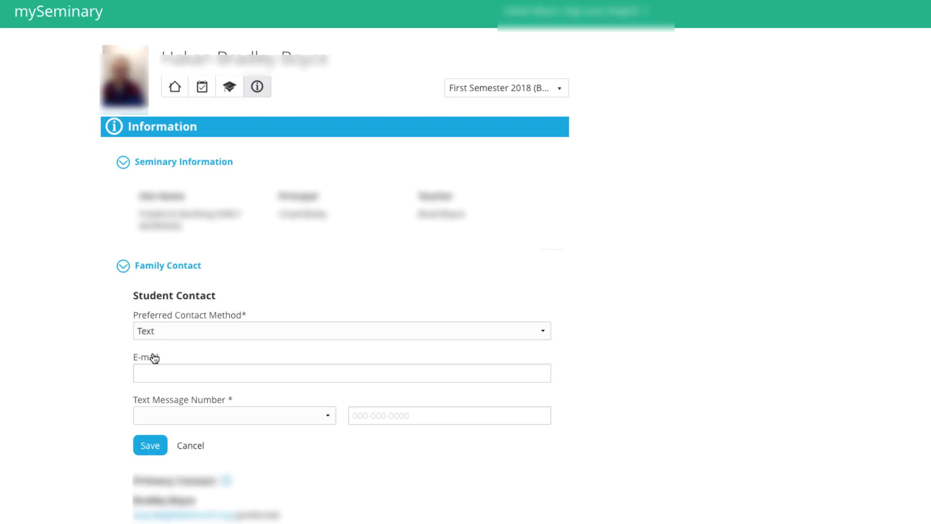
click(254, 332)
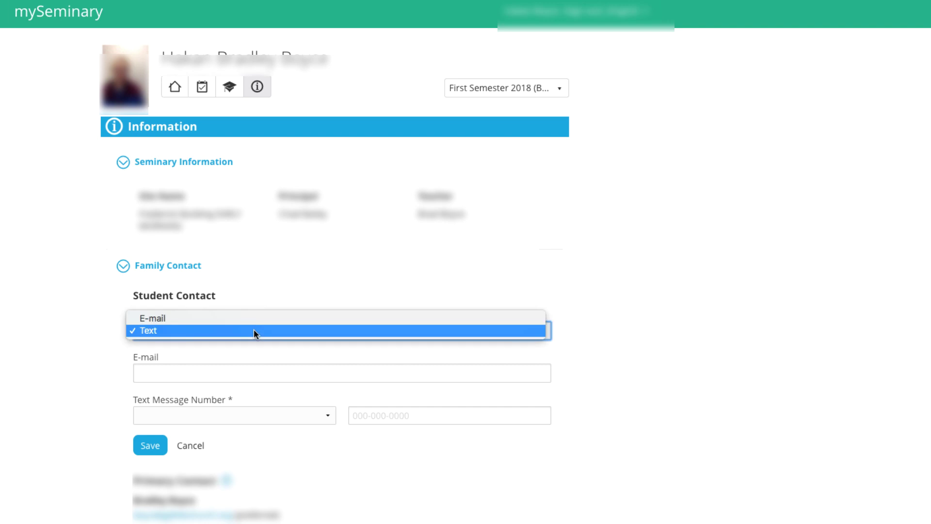
click(251, 327)
click(328, 415)
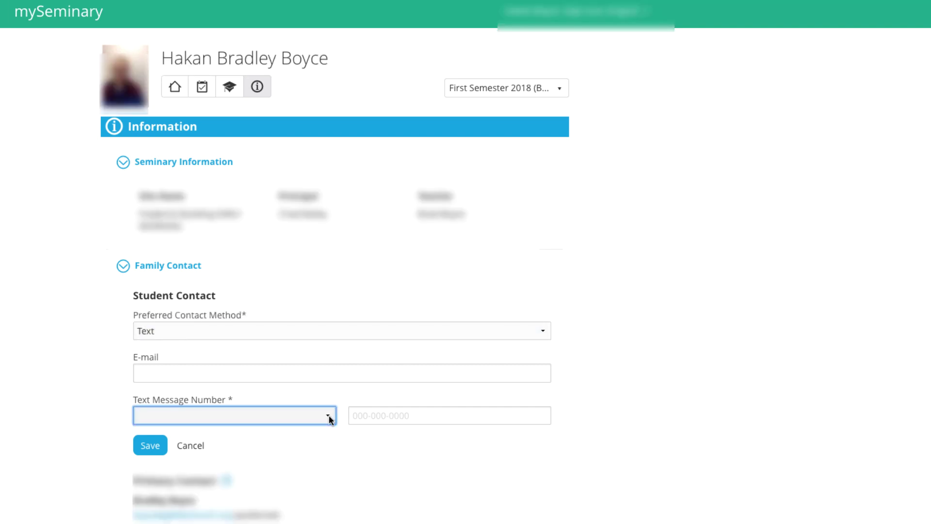
click(374, 415)
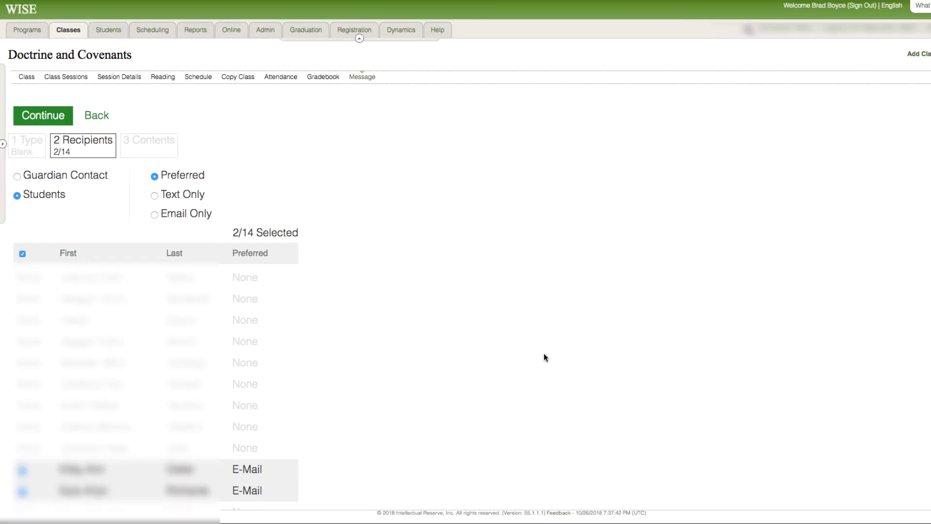